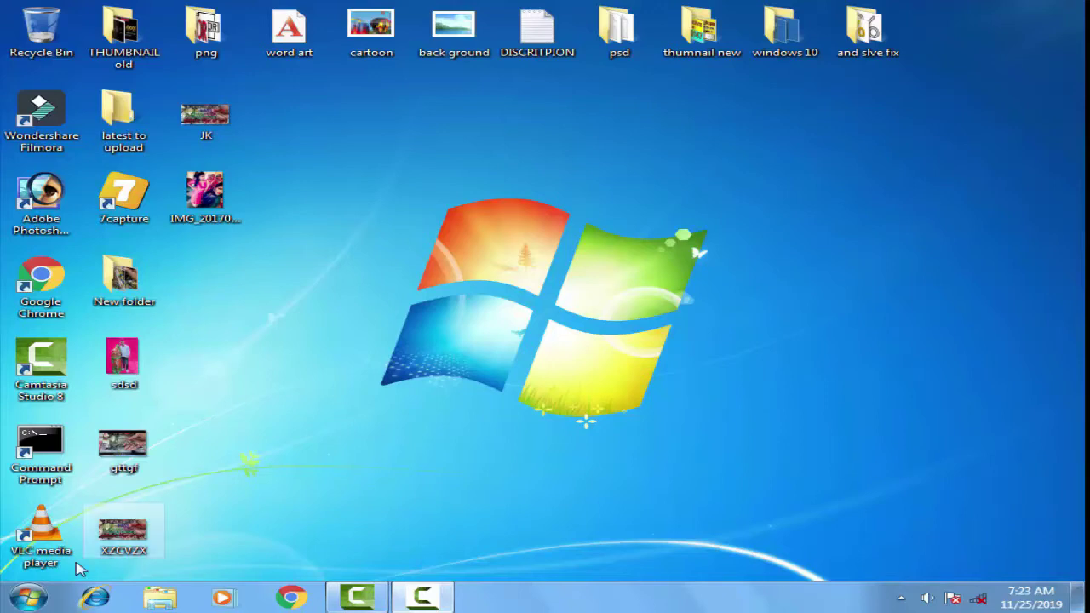
Step: Search the Start menu for 'services' and launch the Services console
click(28, 597)
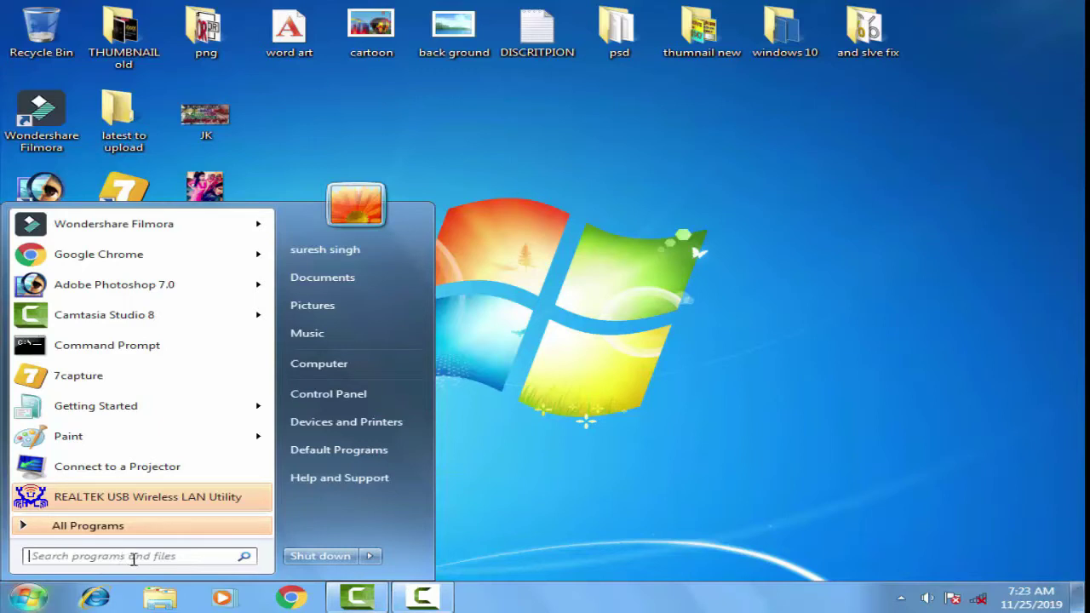
text(ser)
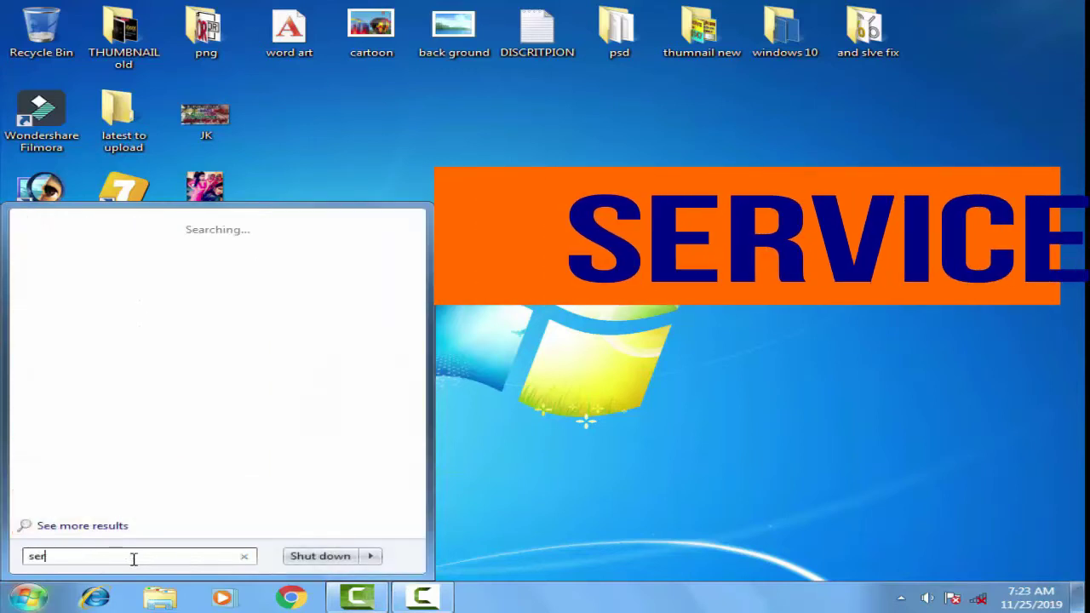
text(v)
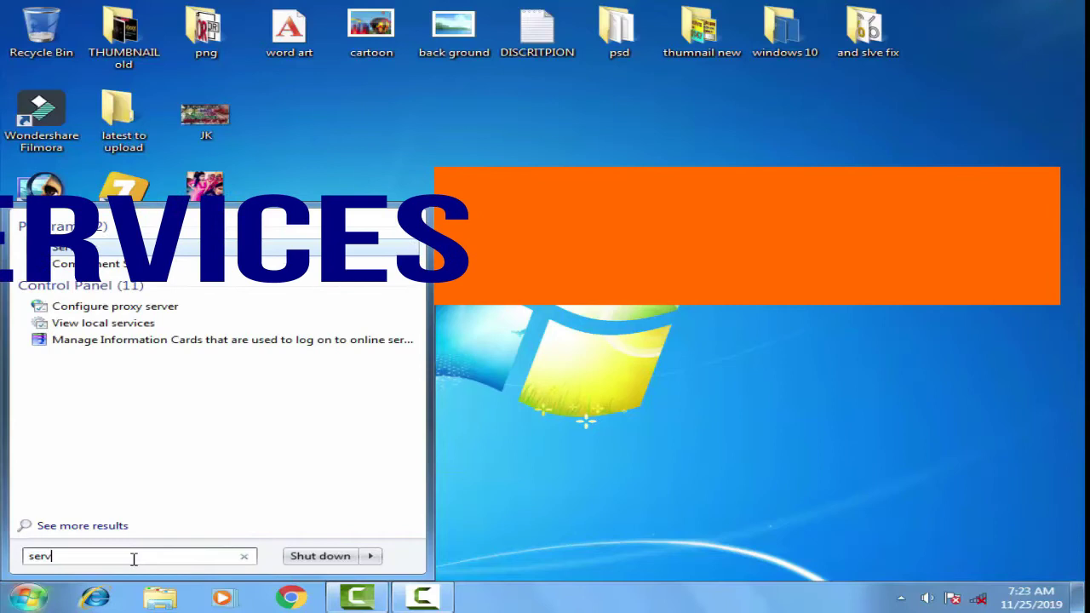
text(ice)
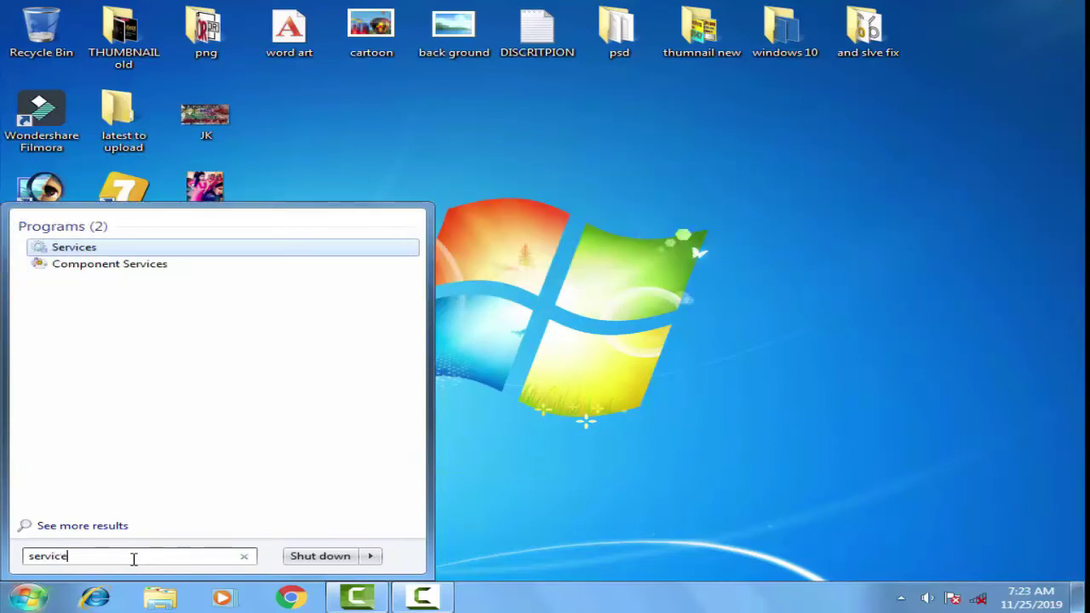
text(s)
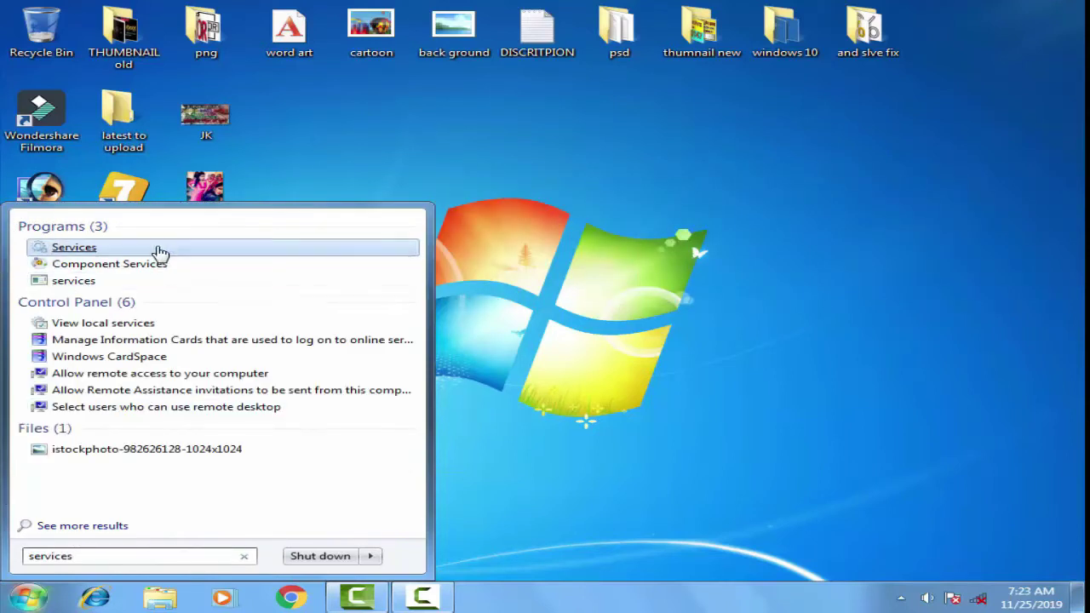
click(155, 249)
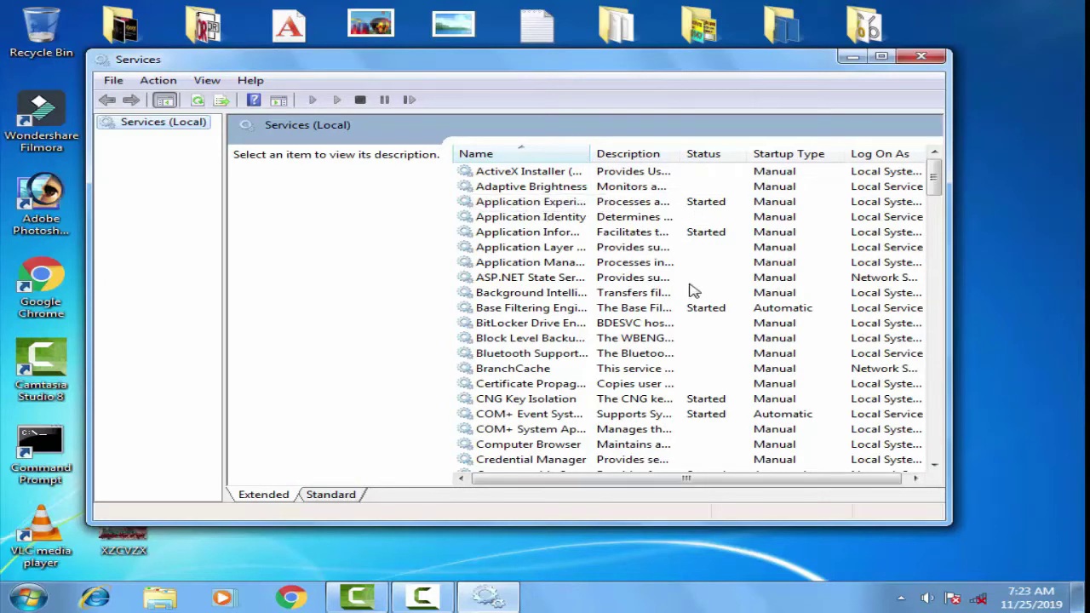
Step: Set Background Intelligent Transfer Service to Automatic, start it, and confirm it logs on as Local System
click(534, 296)
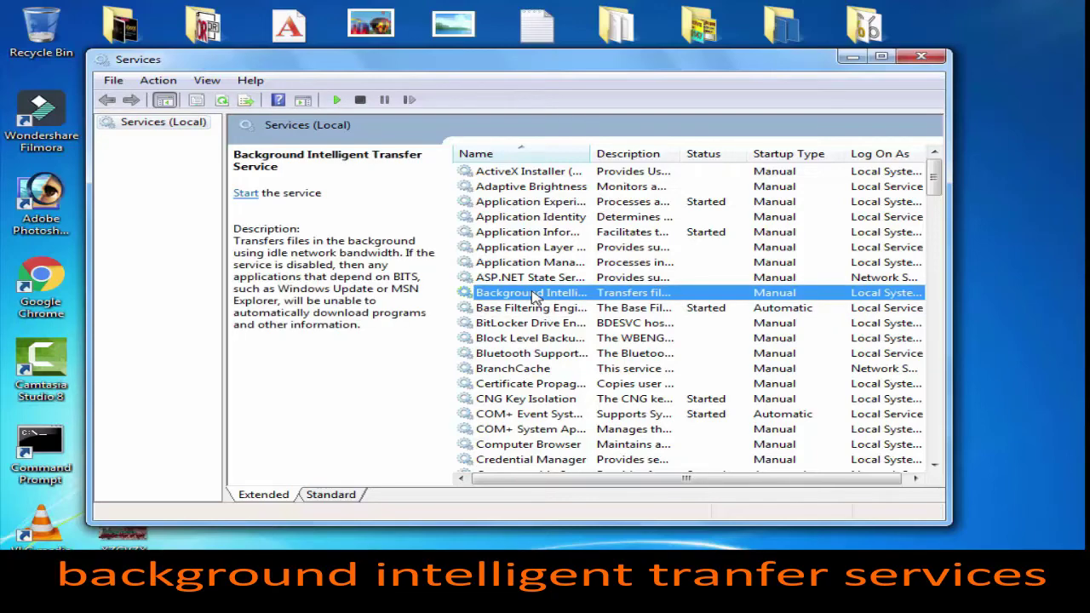
double_click(534, 294)
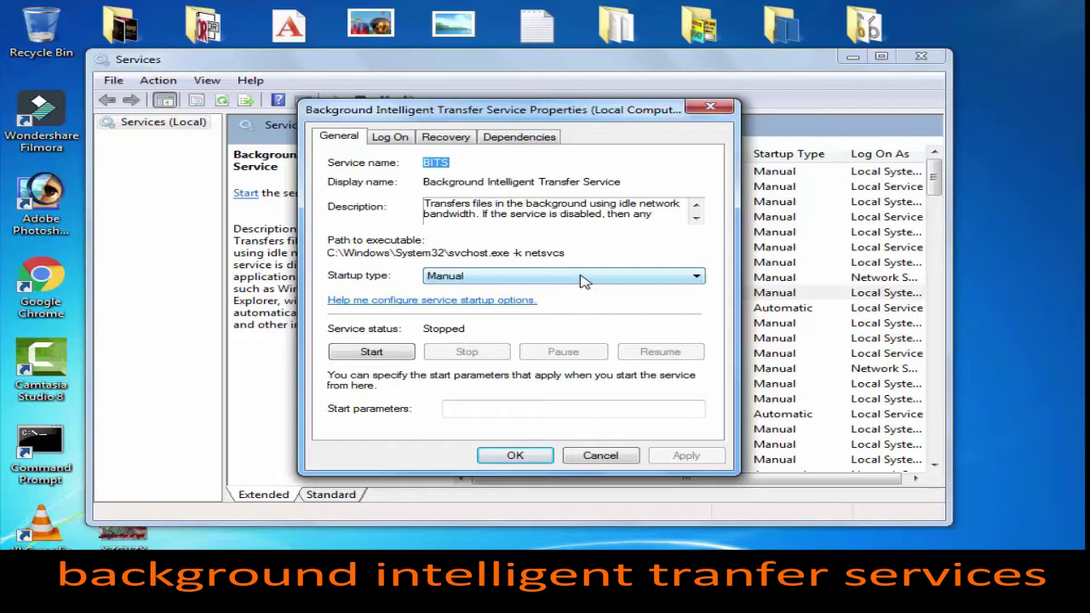
click(585, 281)
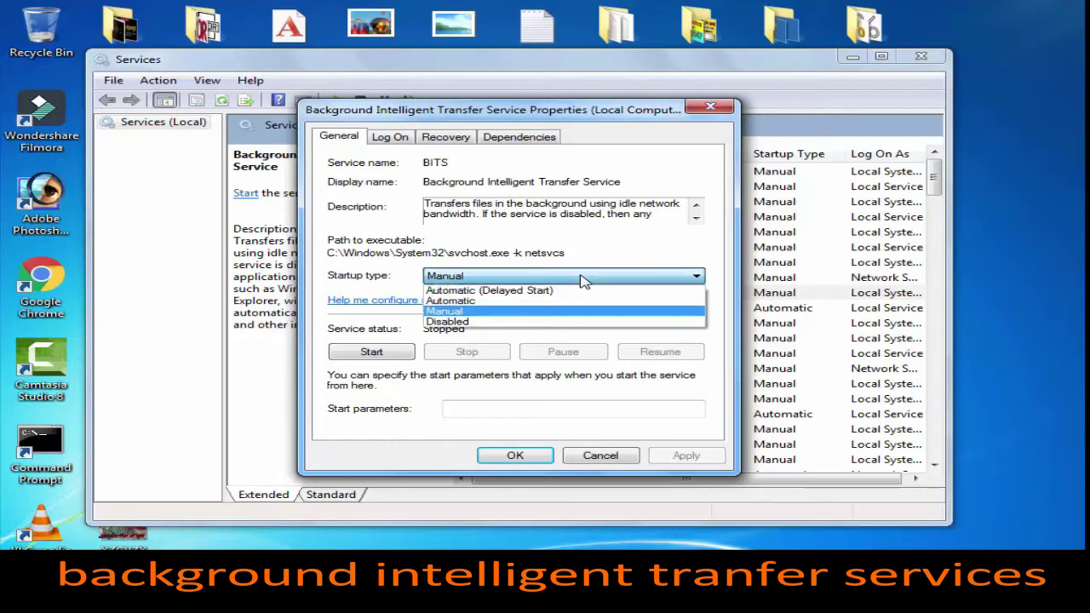
click(485, 303)
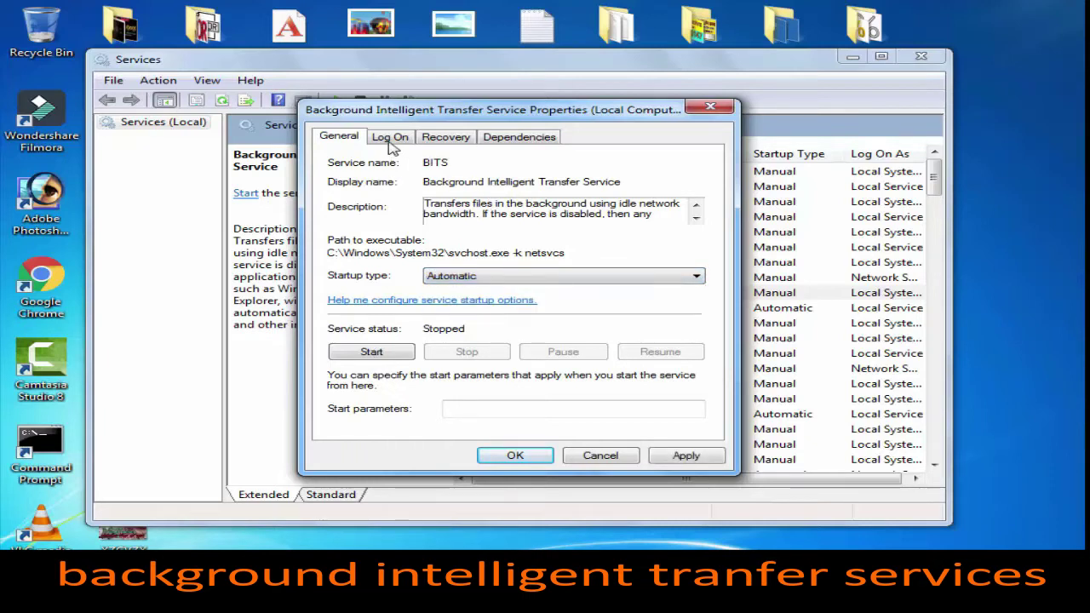
click(366, 353)
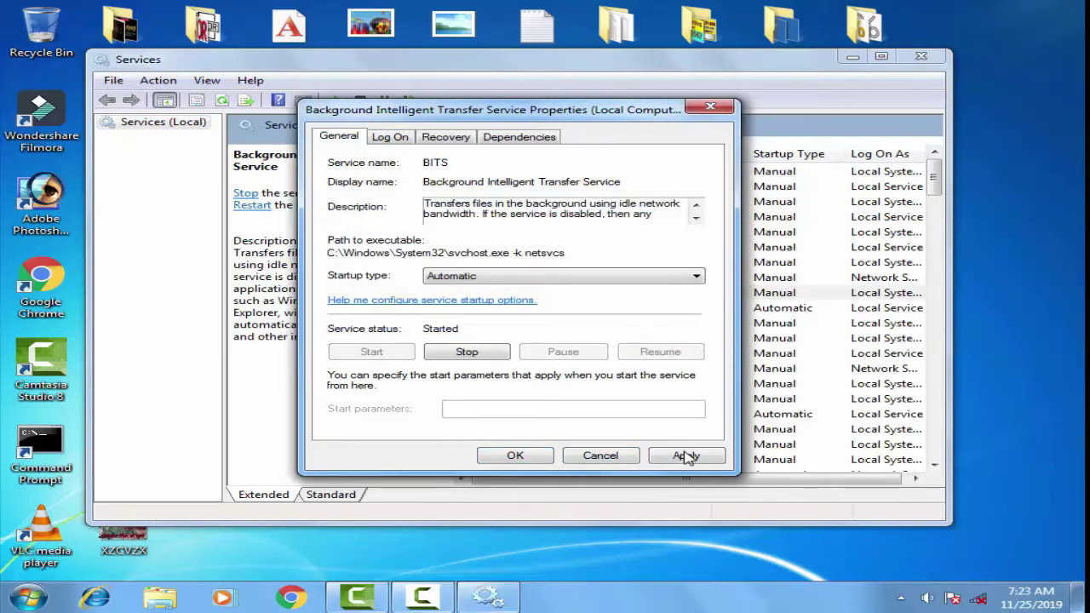
click(686, 457)
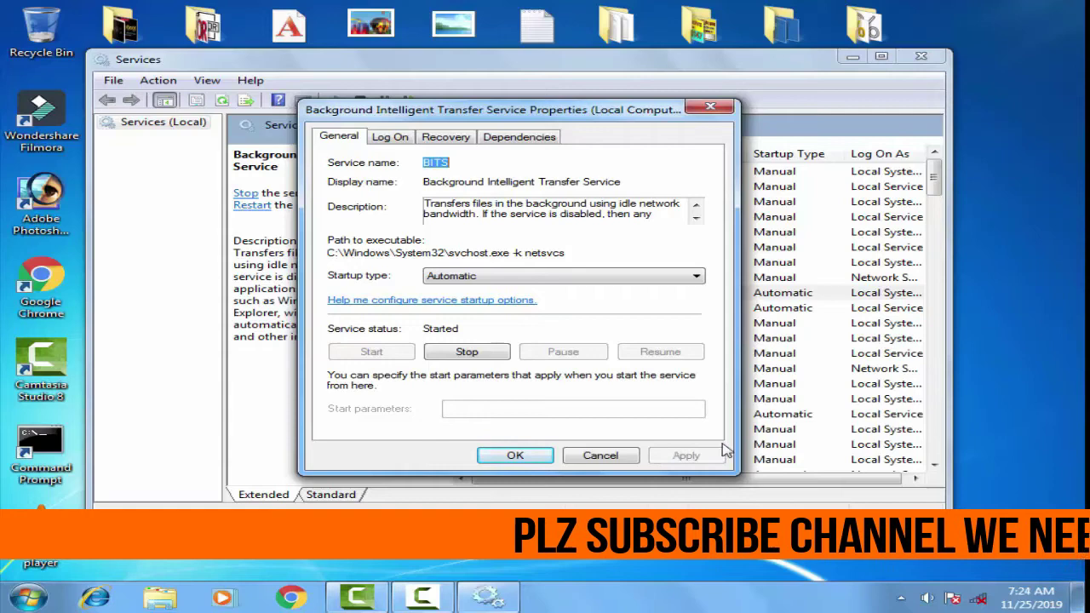
click(393, 139)
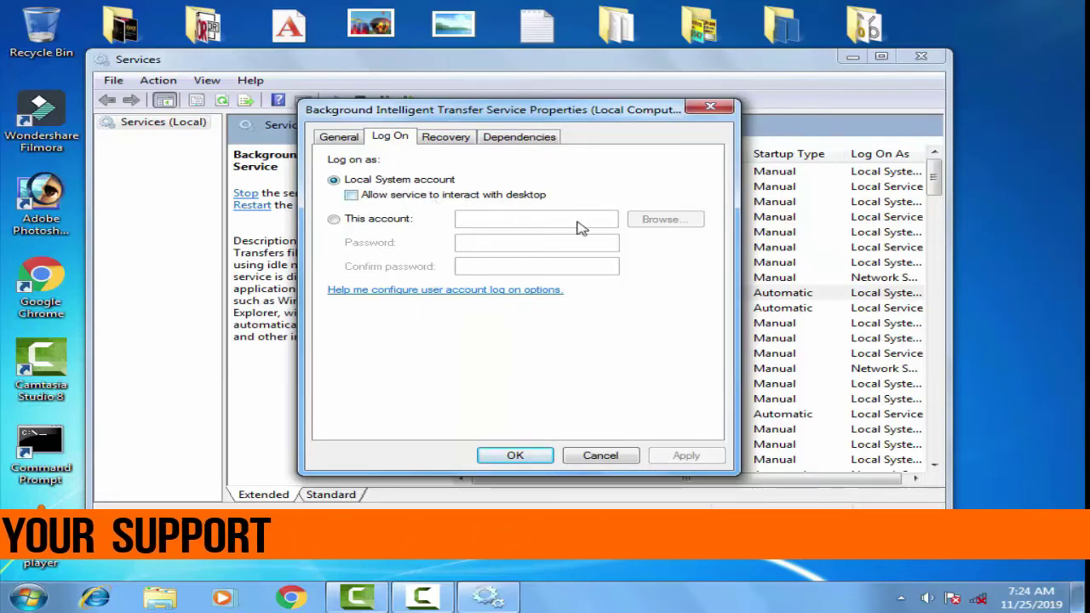
click(528, 457)
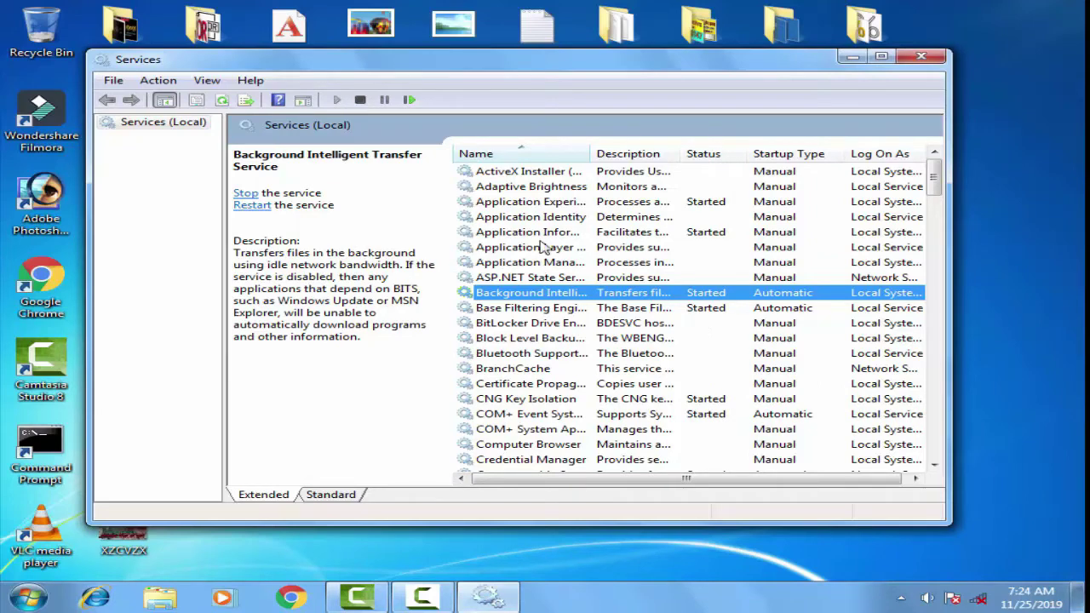
scroll(748, 356, down, 1)
scroll(747, 358, down, 1)
scroll(741, 355, down, 1)
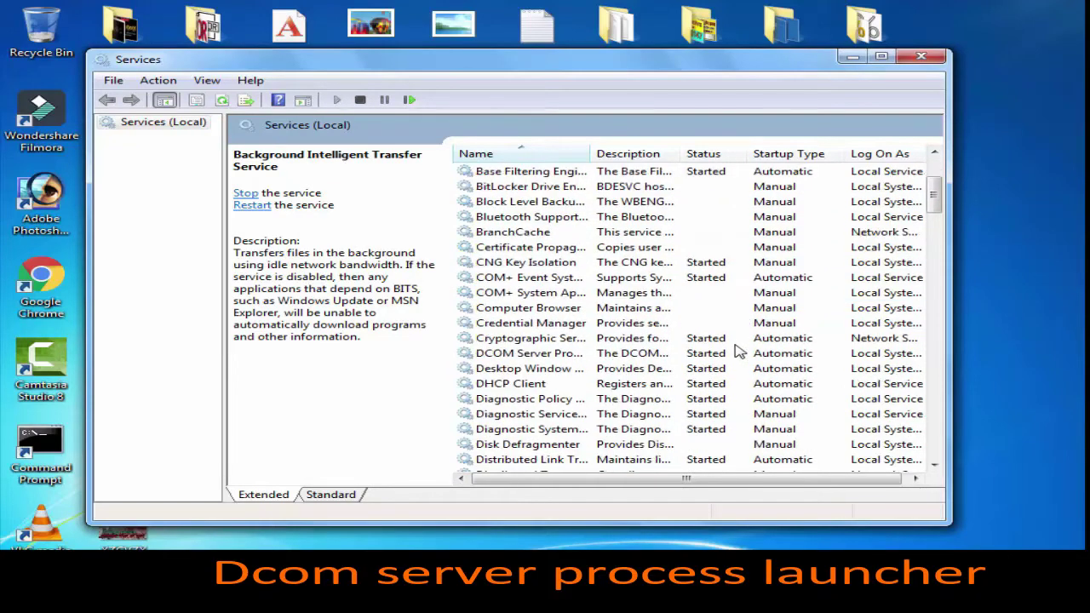
double_click(526, 353)
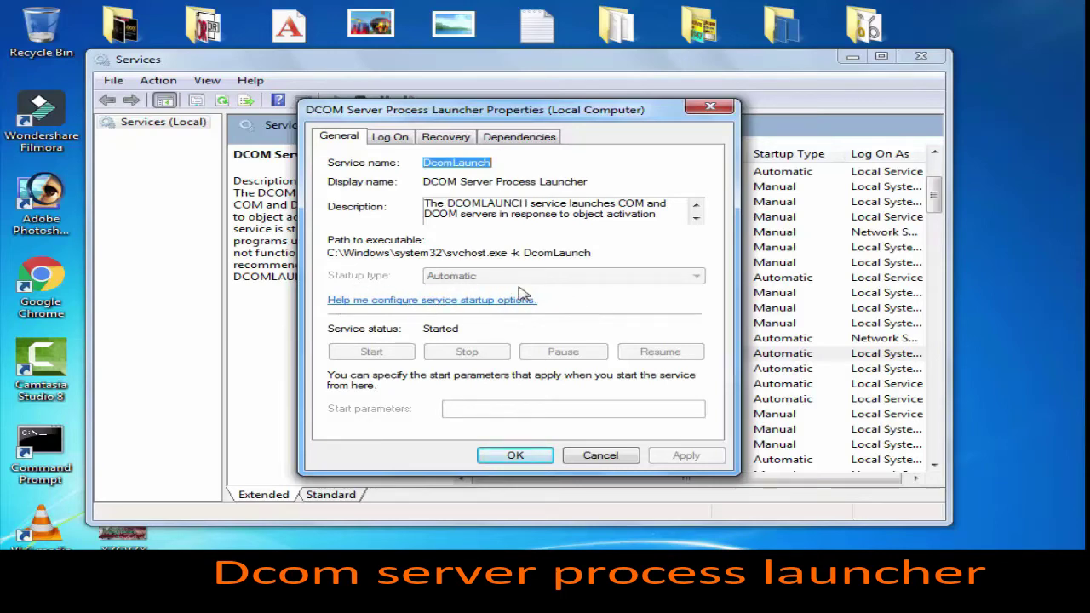
click(528, 457)
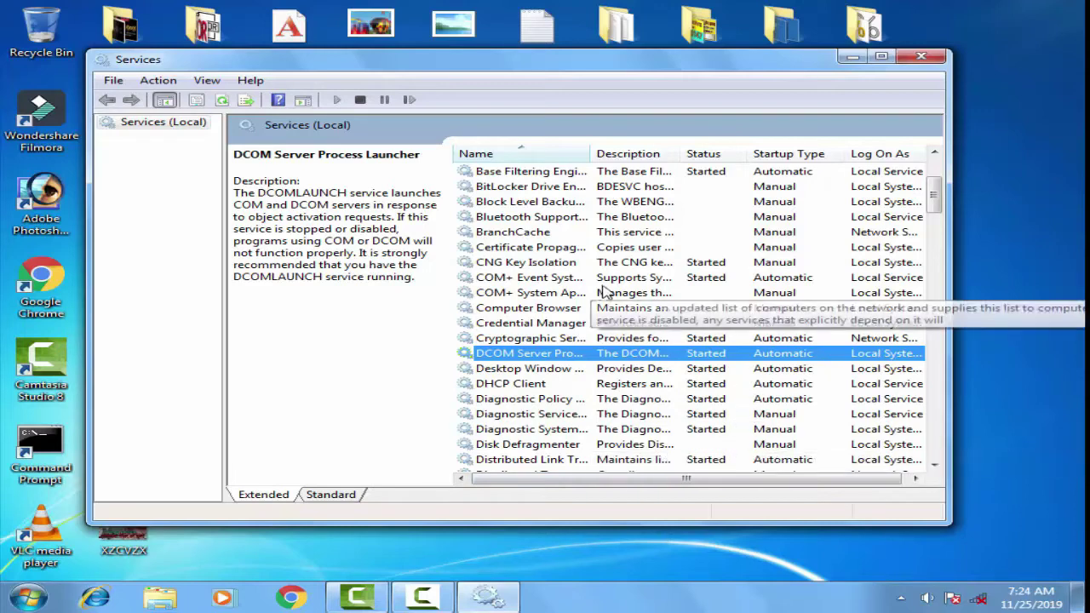
scroll(538, 385, down, 1)
scroll(539, 385, down, 1)
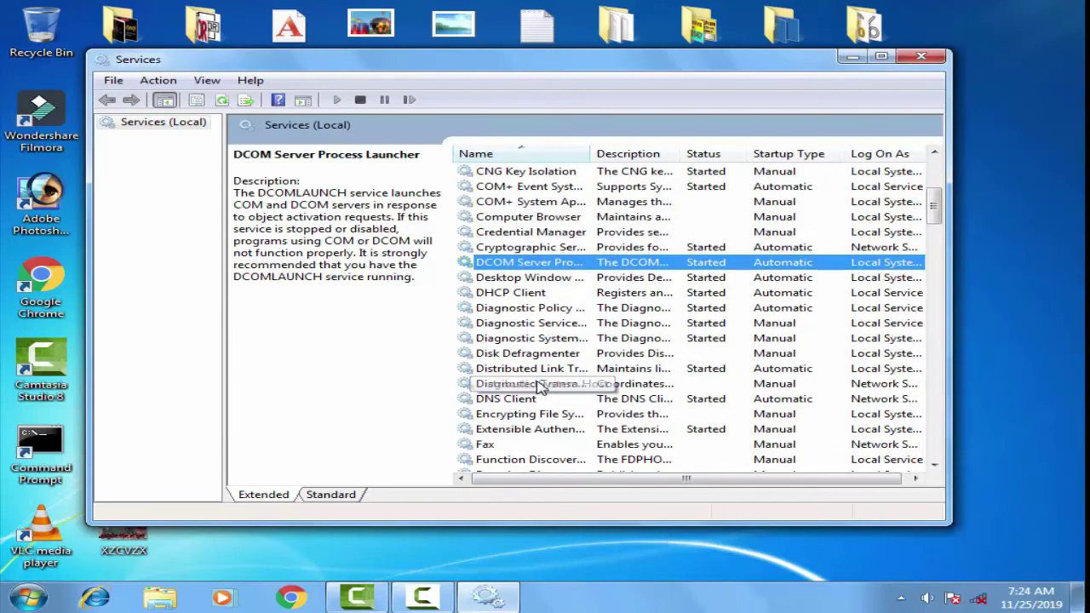
scroll(539, 385, down, 2)
scroll(538, 385, down, 2)
scroll(539, 385, down, 3)
scroll(535, 388, down, 4)
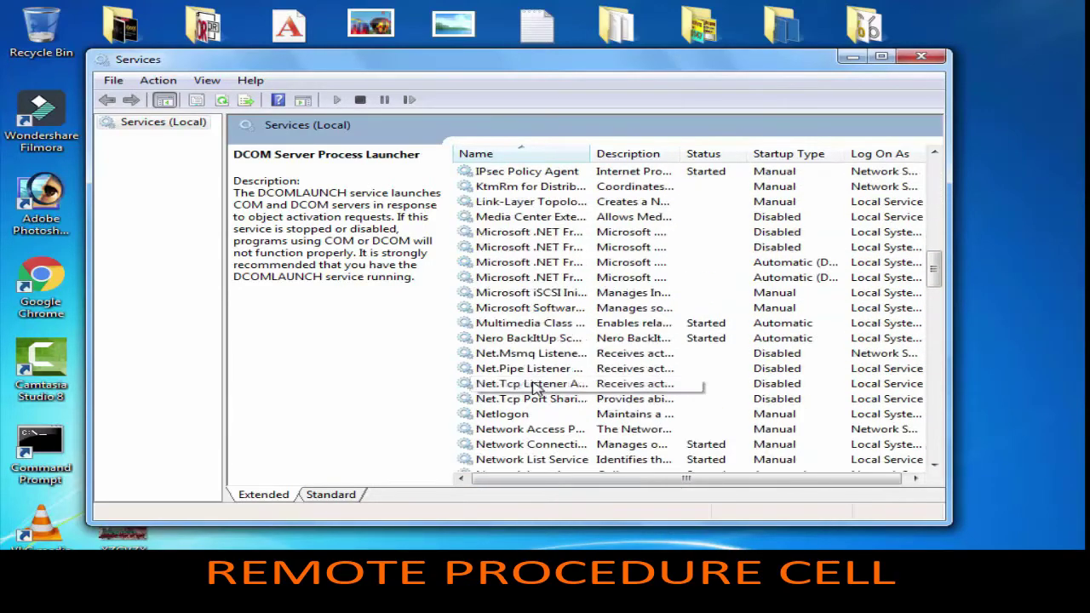
scroll(535, 388, down, 5)
scroll(535, 387, down, 2)
scroll(535, 388, down, 2)
scroll(535, 388, down, 1)
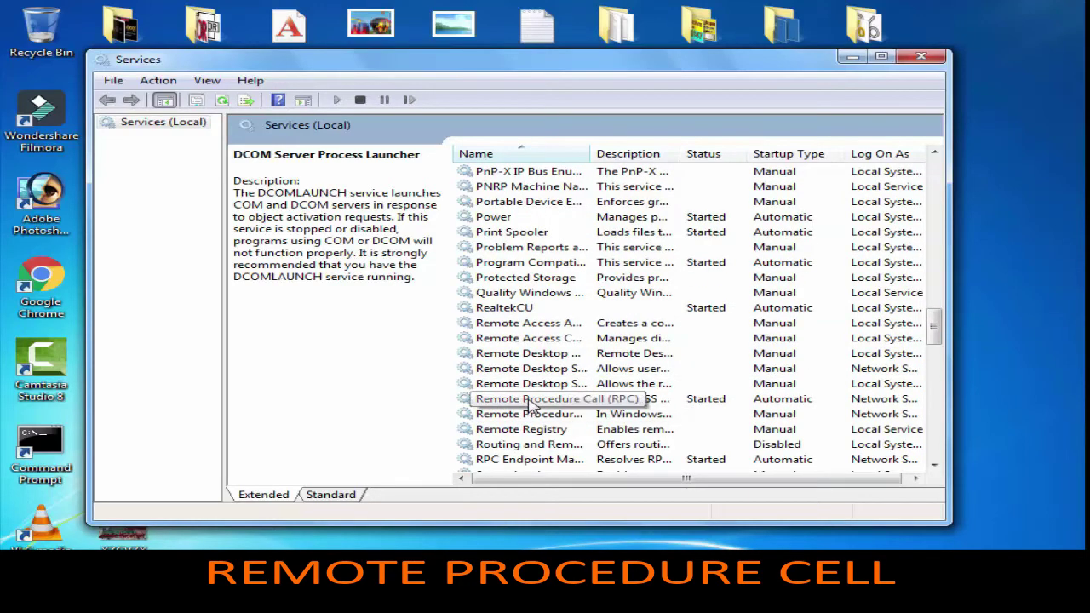
double_click(530, 403)
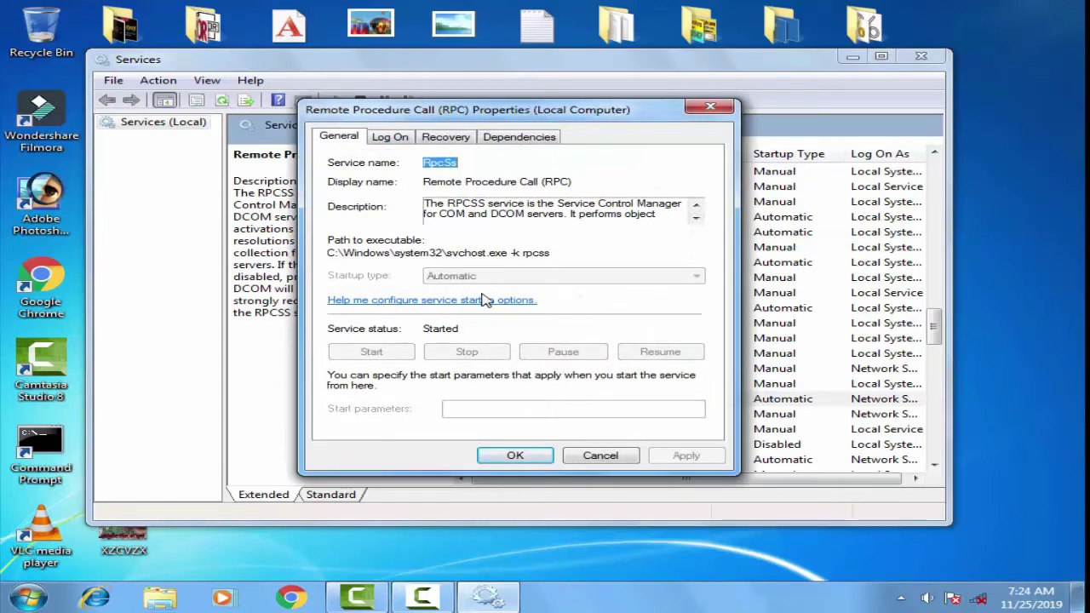
click(516, 457)
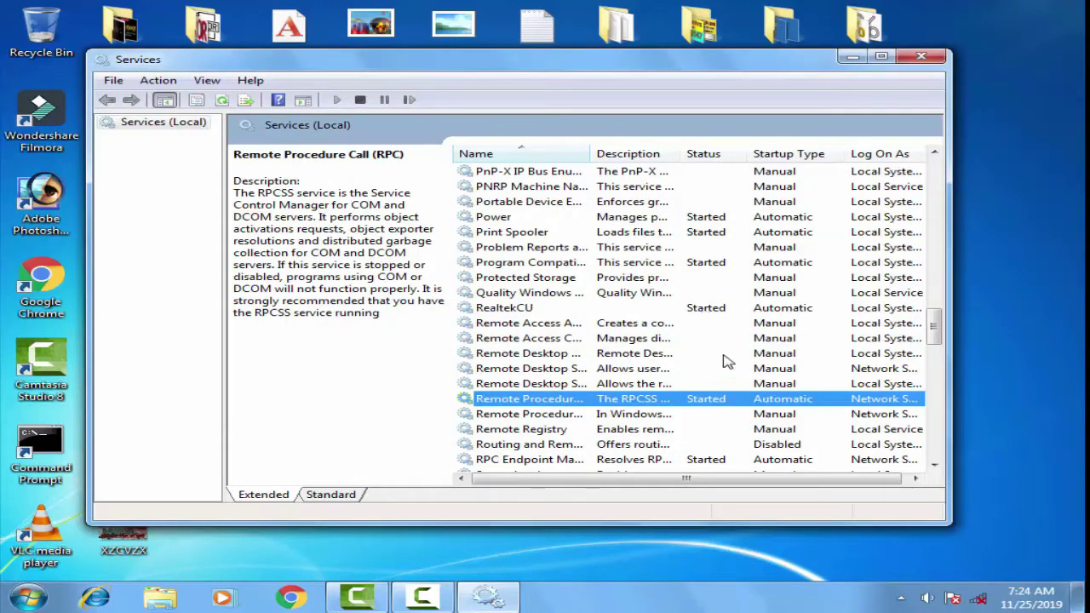
scroll(802, 405, down, 2)
scroll(803, 406, down, 4)
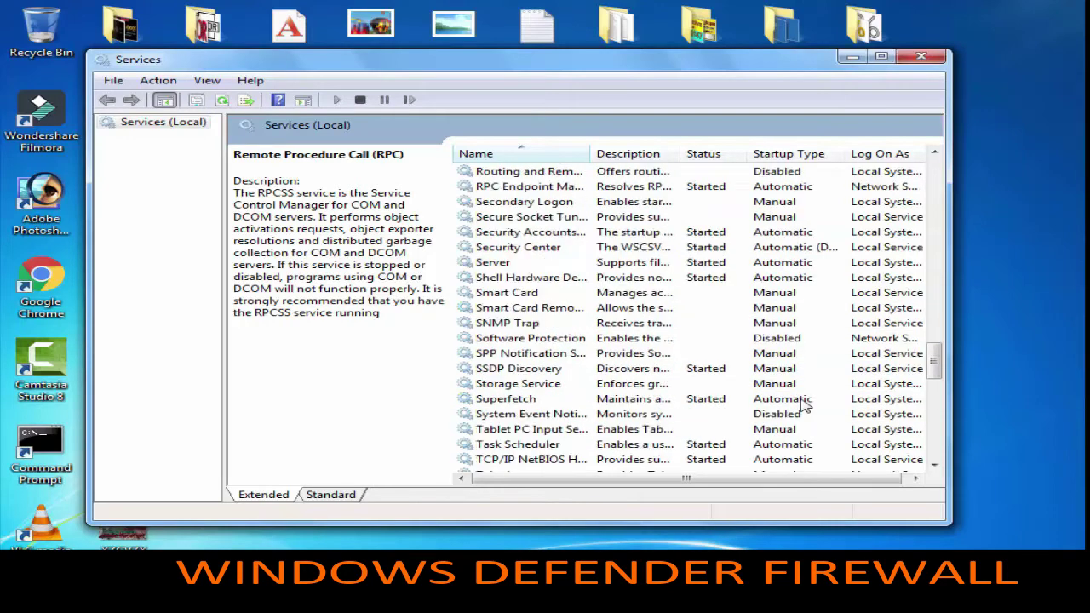
scroll(802, 405, down, 9)
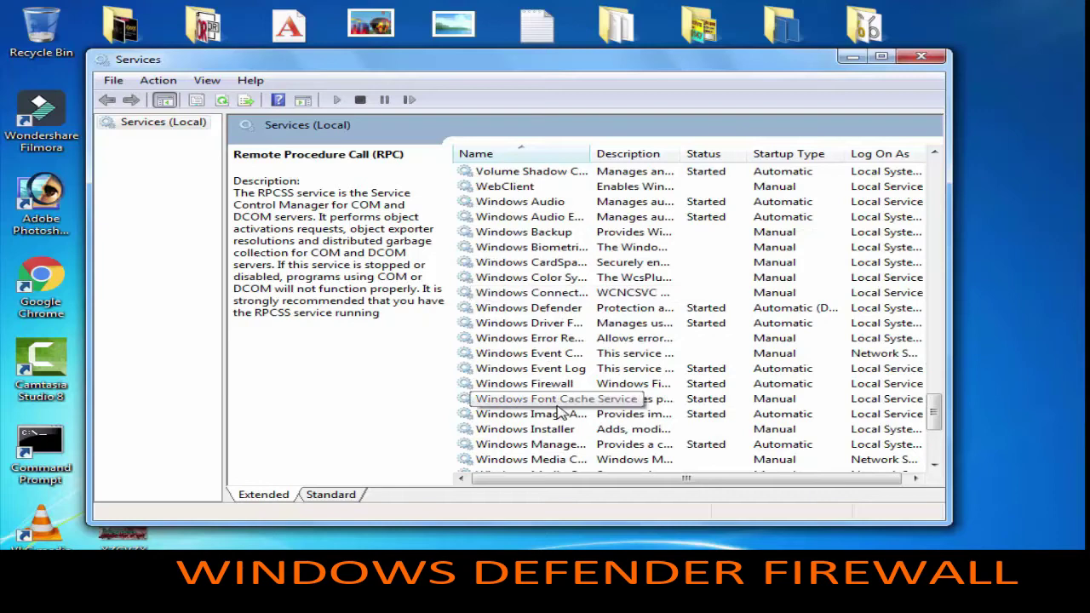
scroll(558, 400, down, 1)
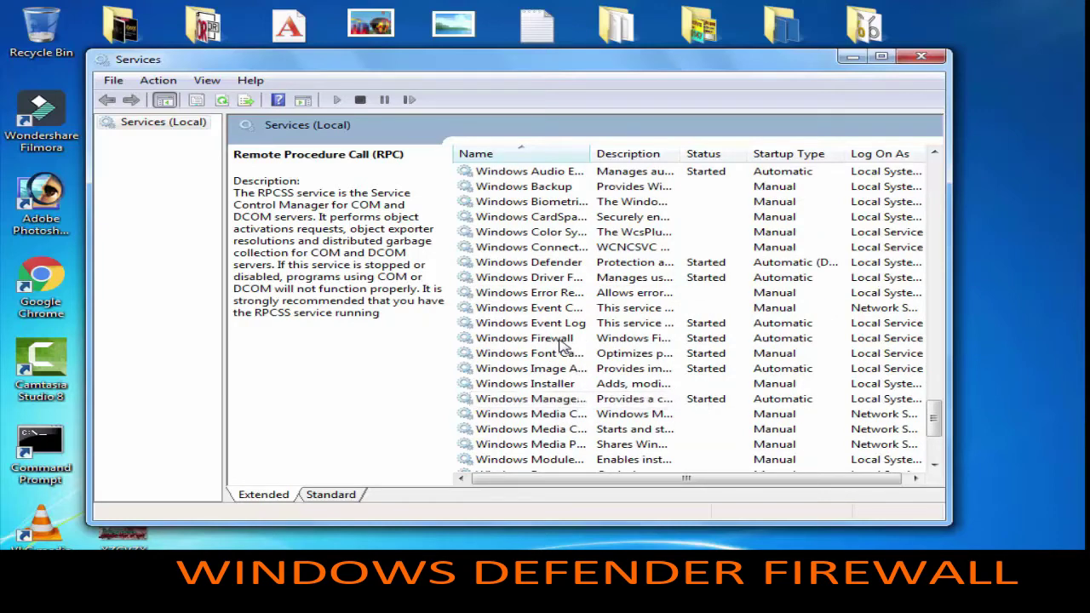
scroll(564, 349, down, 2)
scroll(561, 344, down, 2)
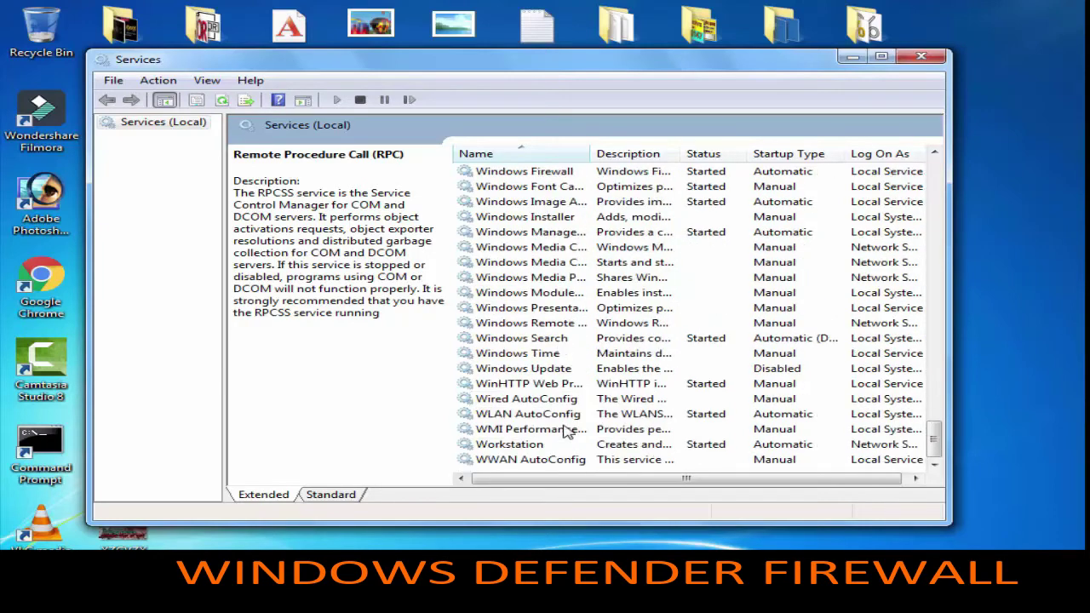
scroll(538, 298, up, 1)
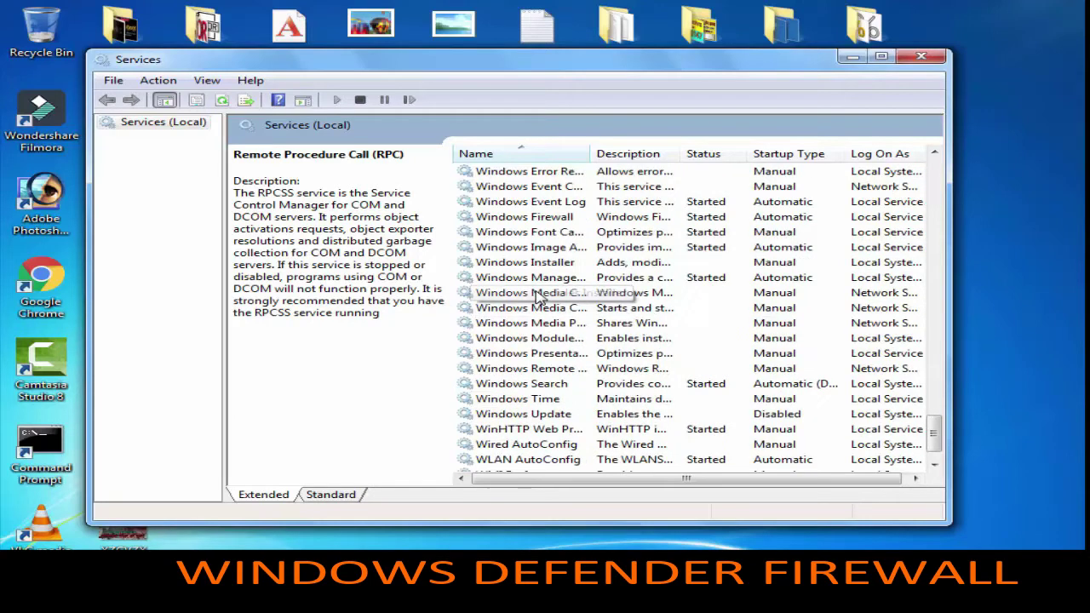
scroll(539, 298, up, 3)
scroll(539, 298, up, 2)
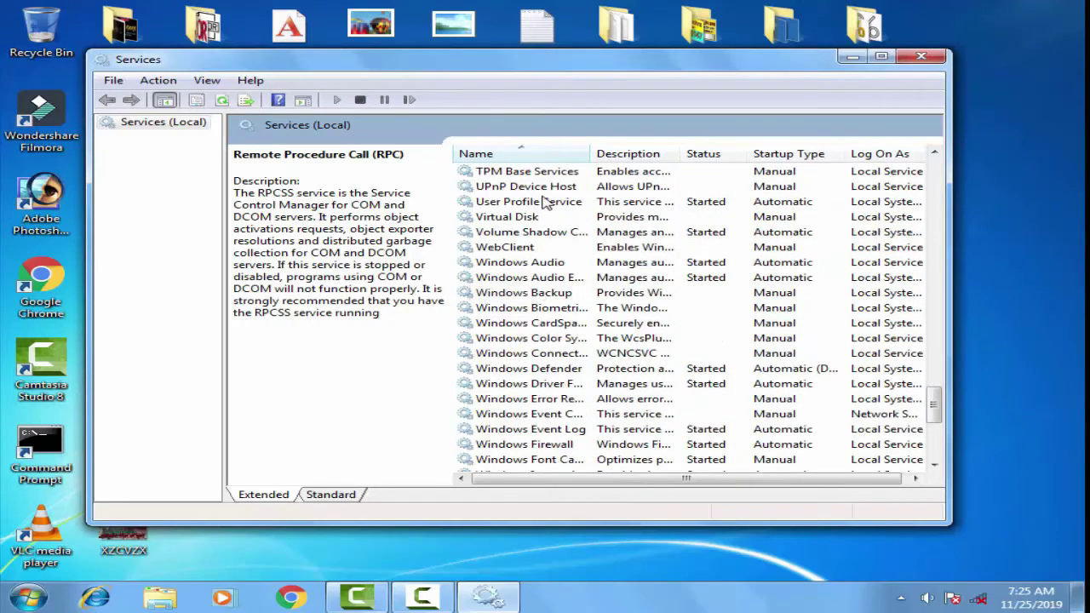
scroll(553, 269, up, 1)
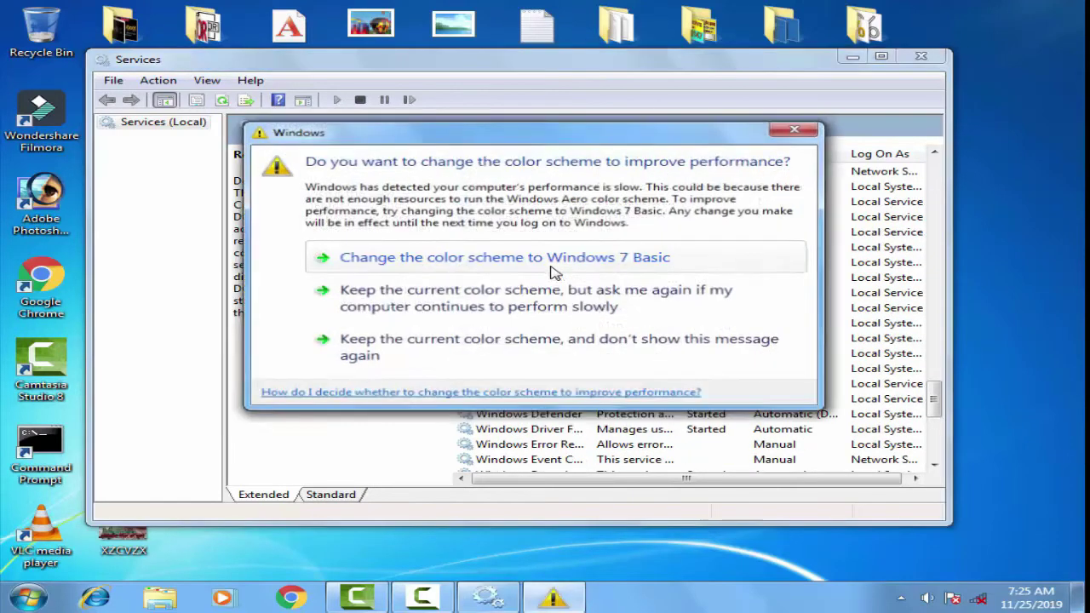
click(801, 130)
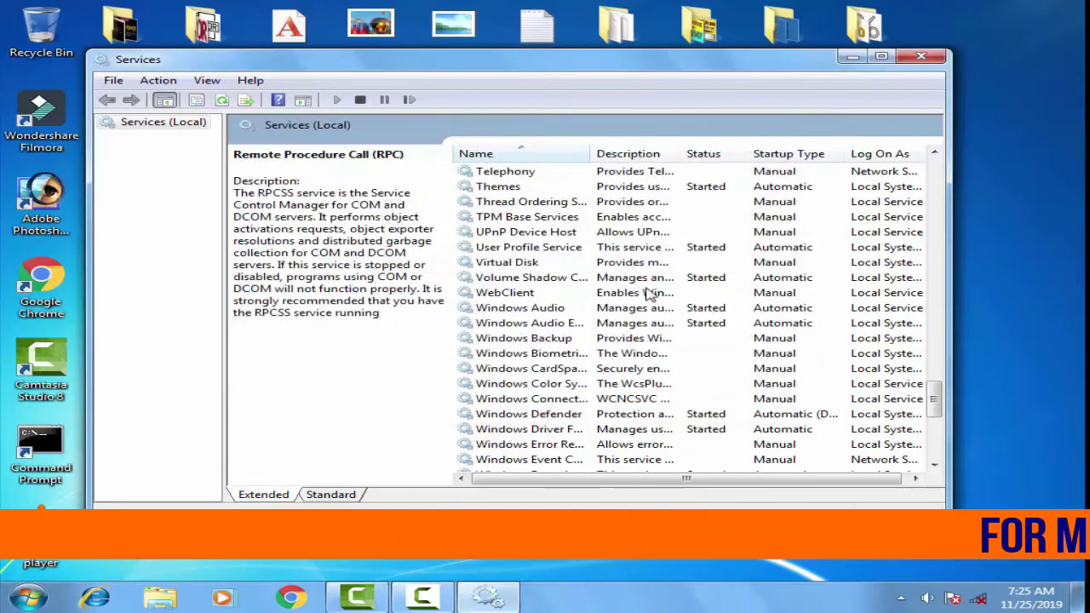
scroll(620, 313, down, 1)
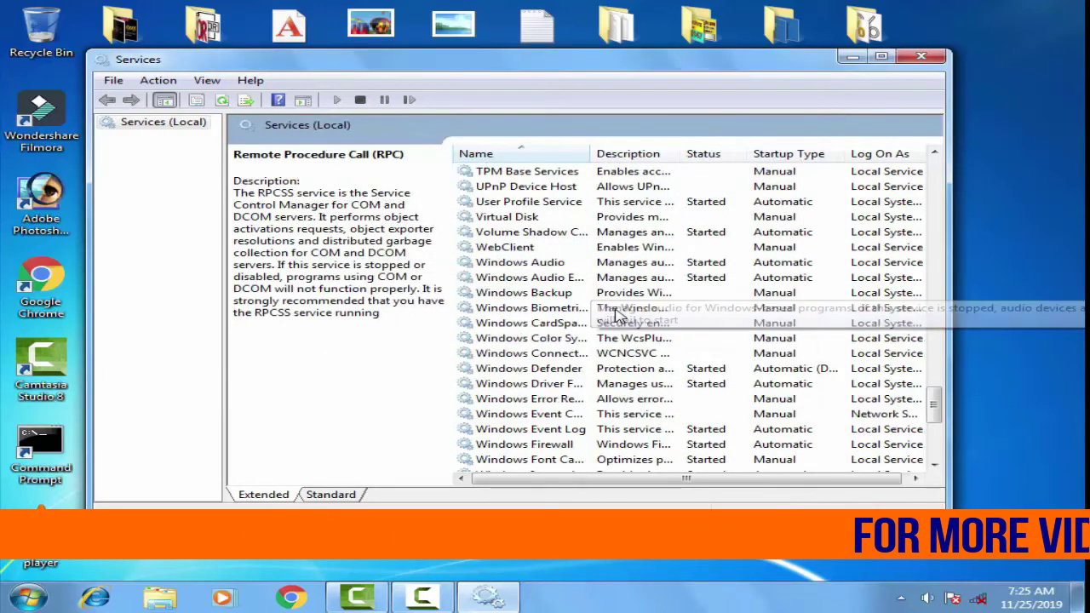
click(557, 372)
double_click(558, 374)
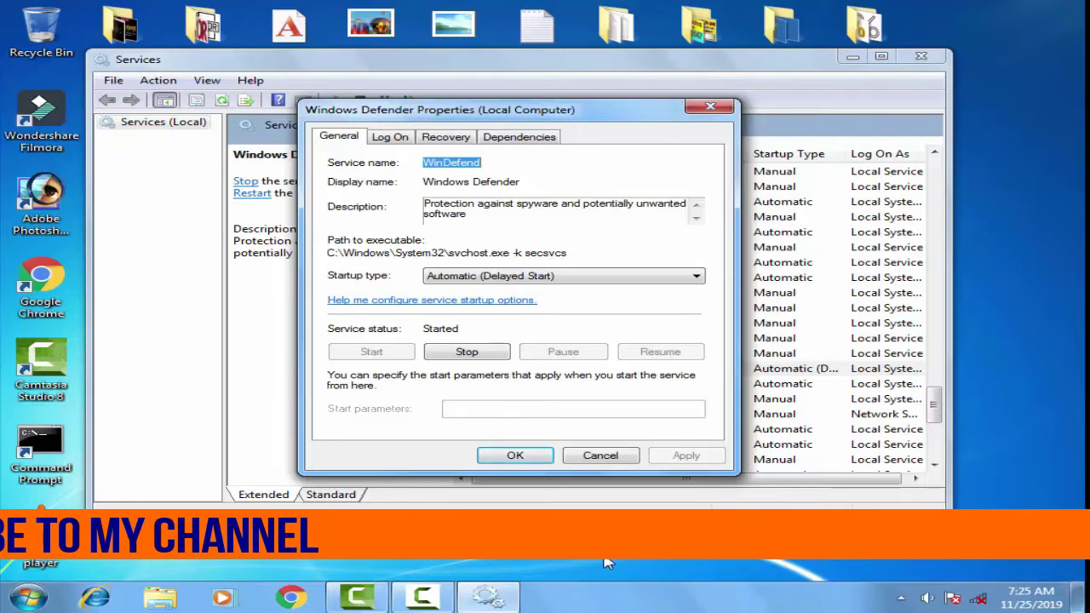
click(516, 456)
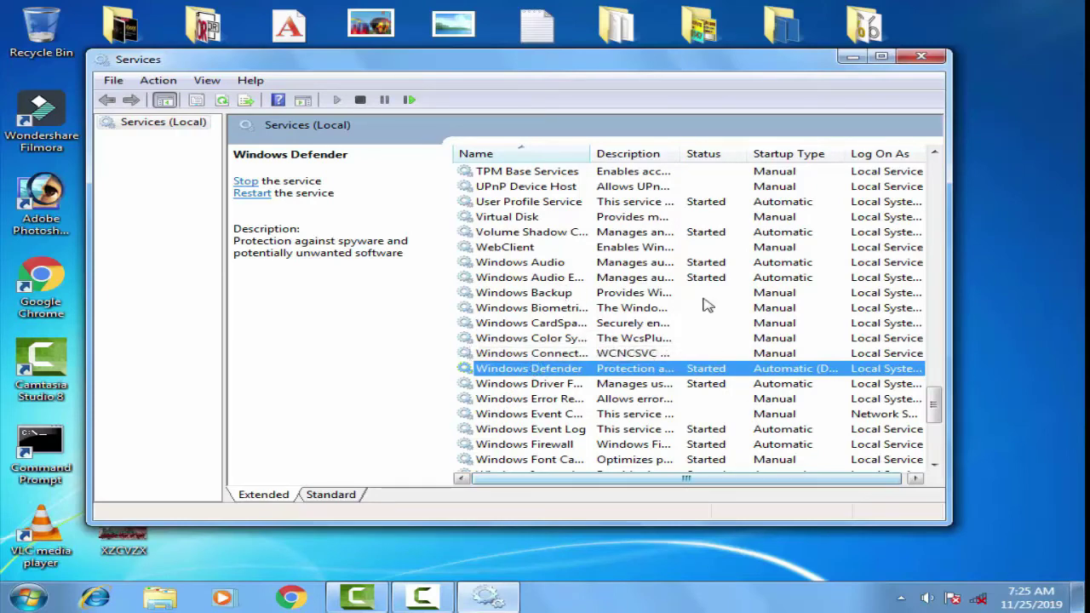
Step: Change Windows Update's startup type from Disabled to Automatic
drag(941, 409, 933, 450)
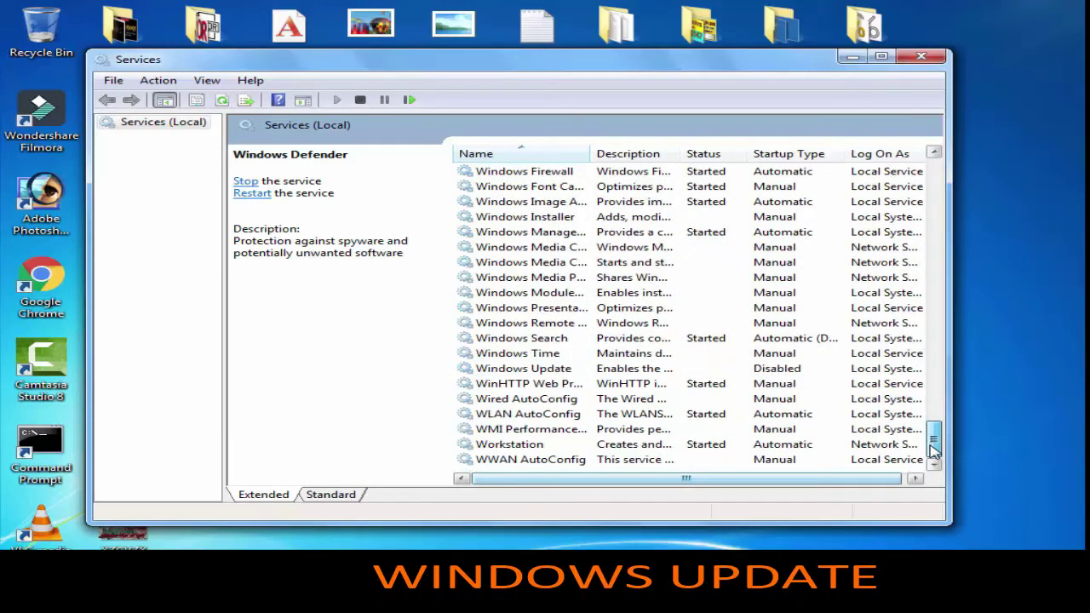
drag(932, 449, 918, 394)
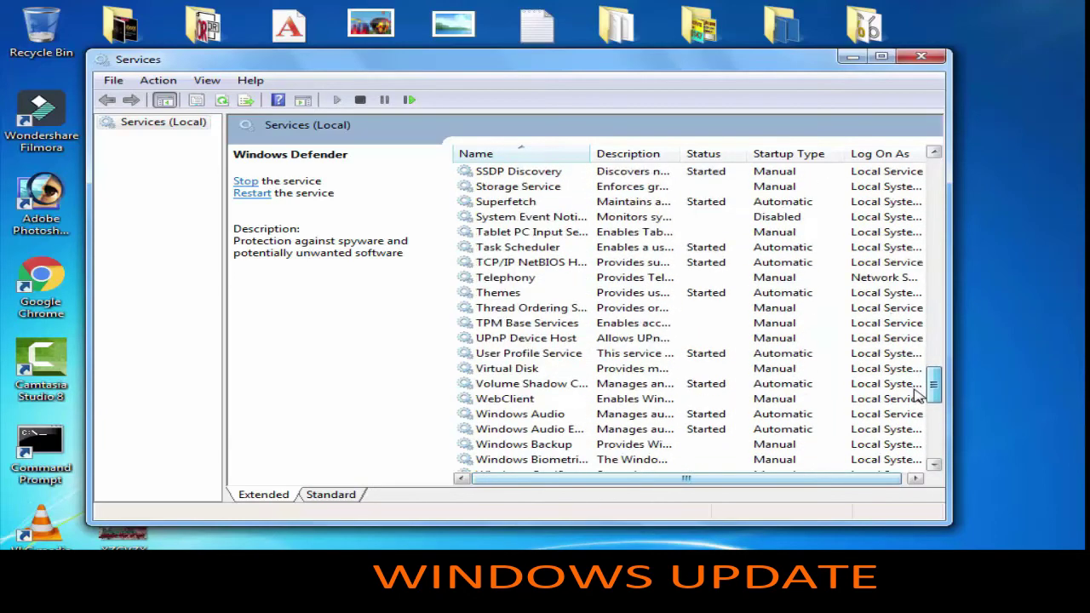
drag(919, 393, 925, 415)
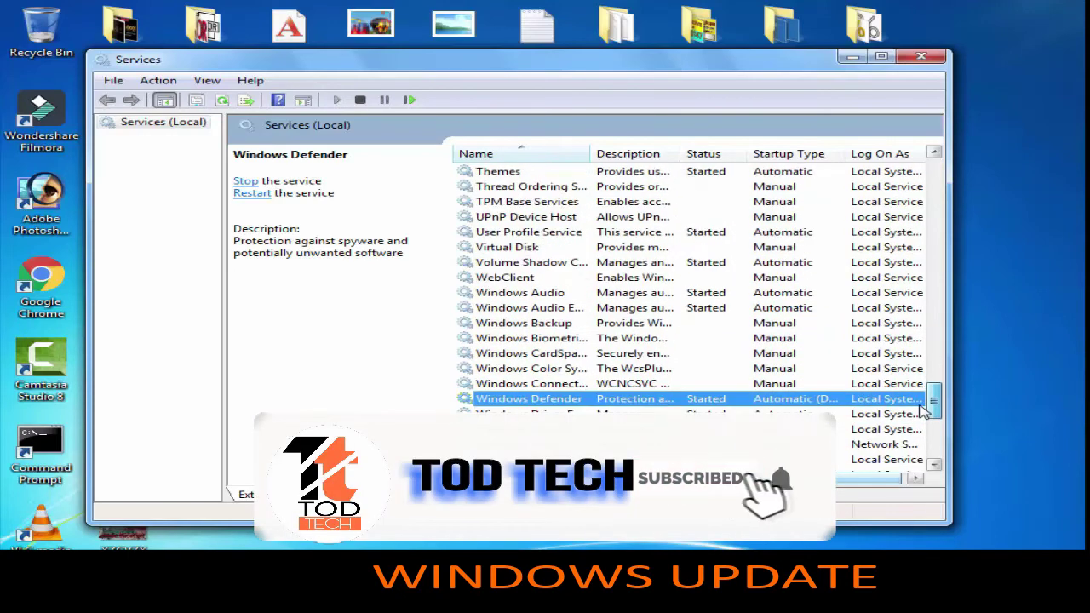
drag(924, 415, 930, 435)
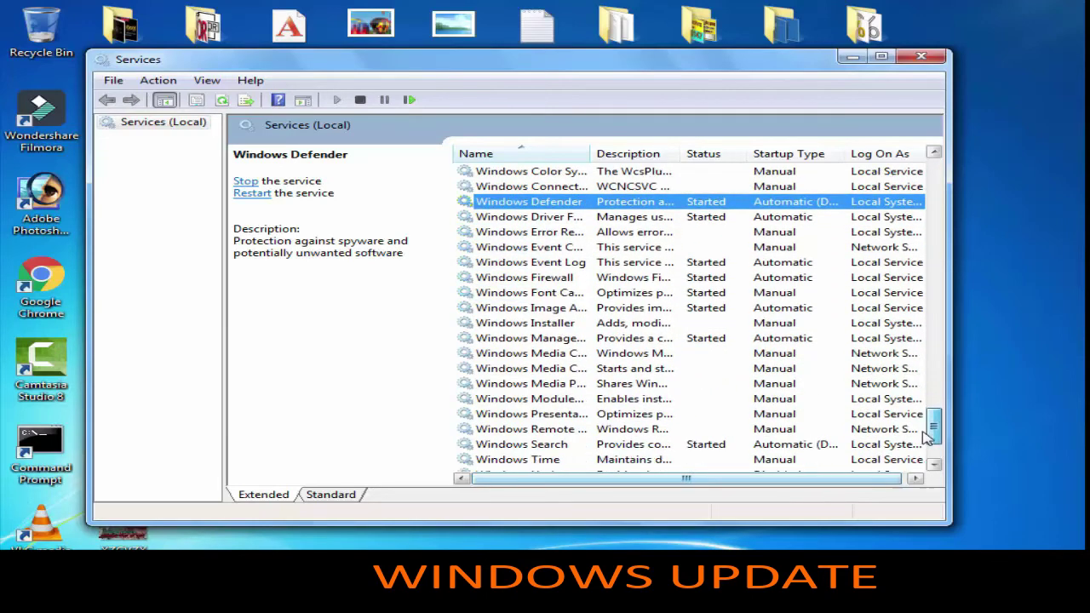
drag(928, 436, 928, 443)
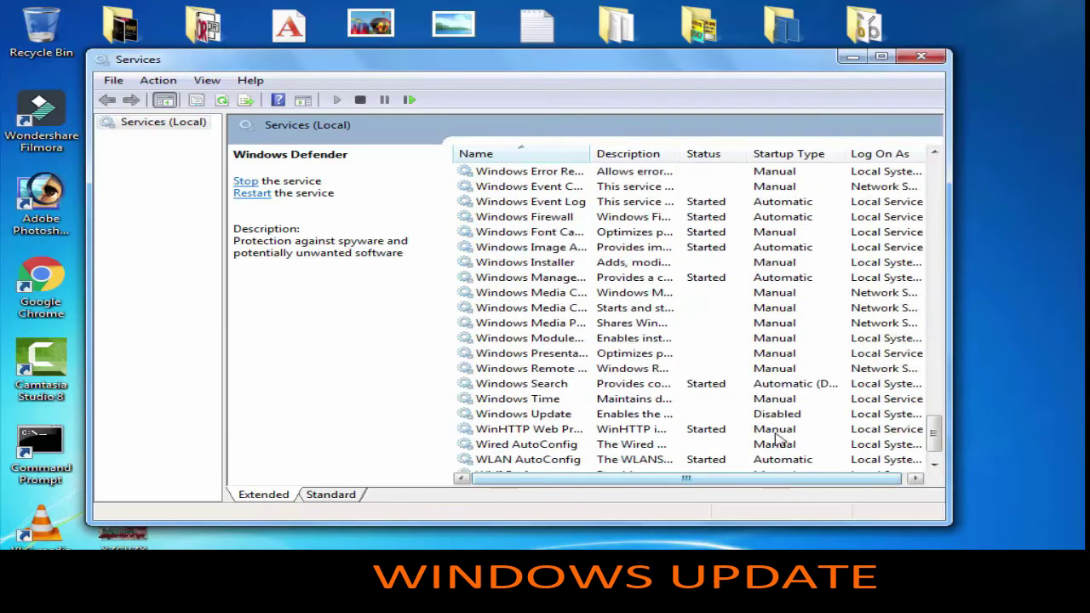
click(548, 421)
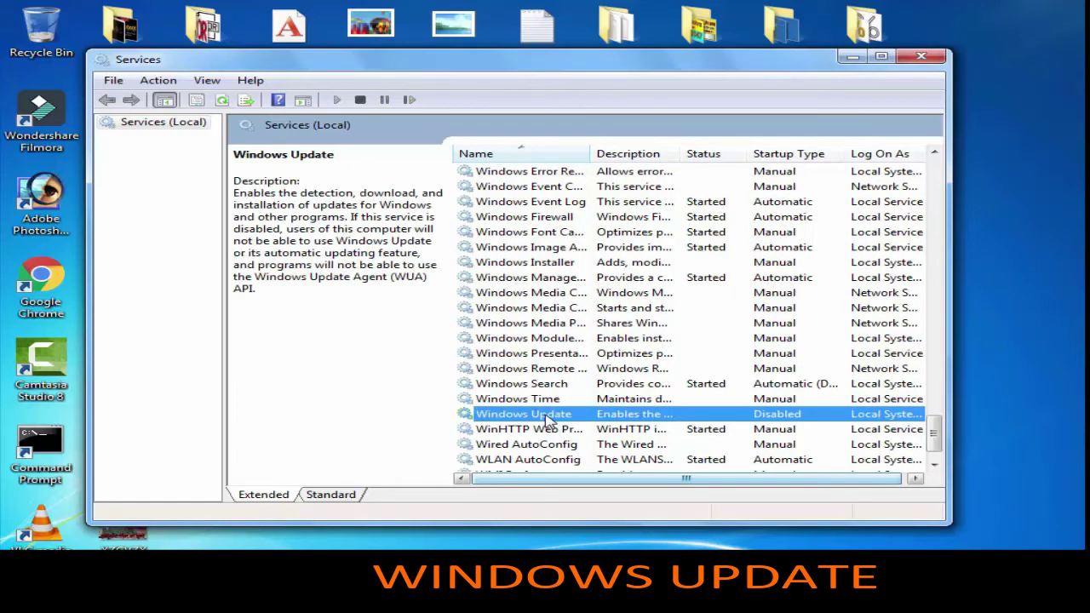
double_click(546, 421)
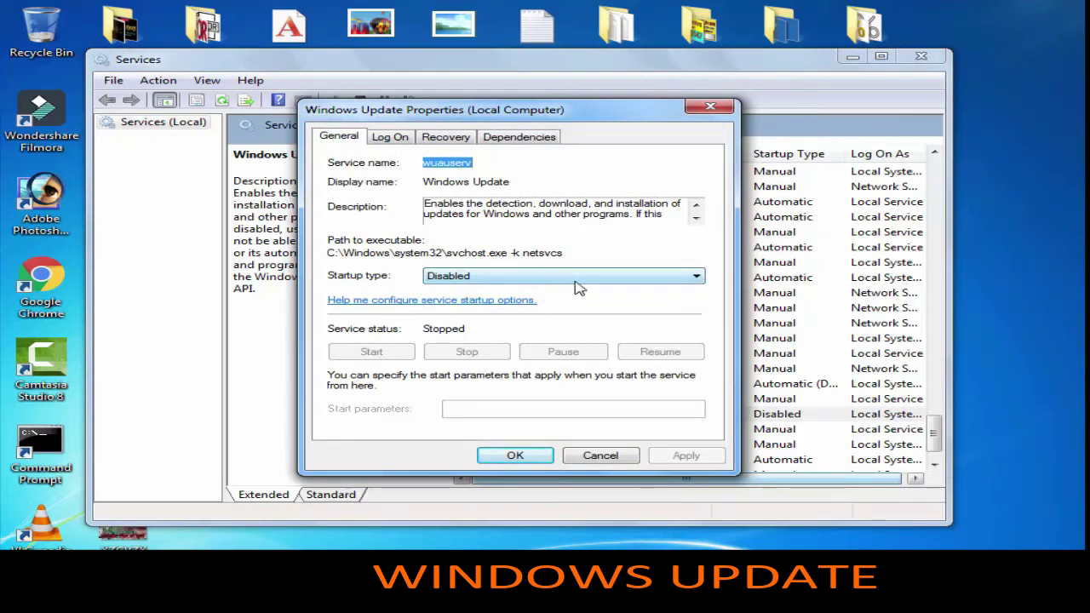
click(580, 281)
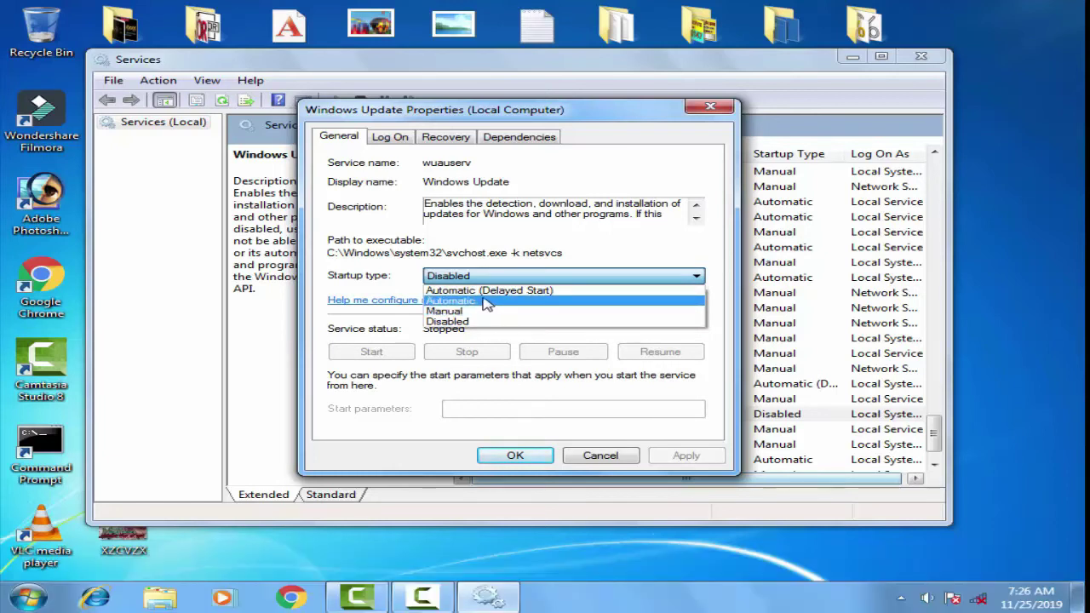
click(485, 305)
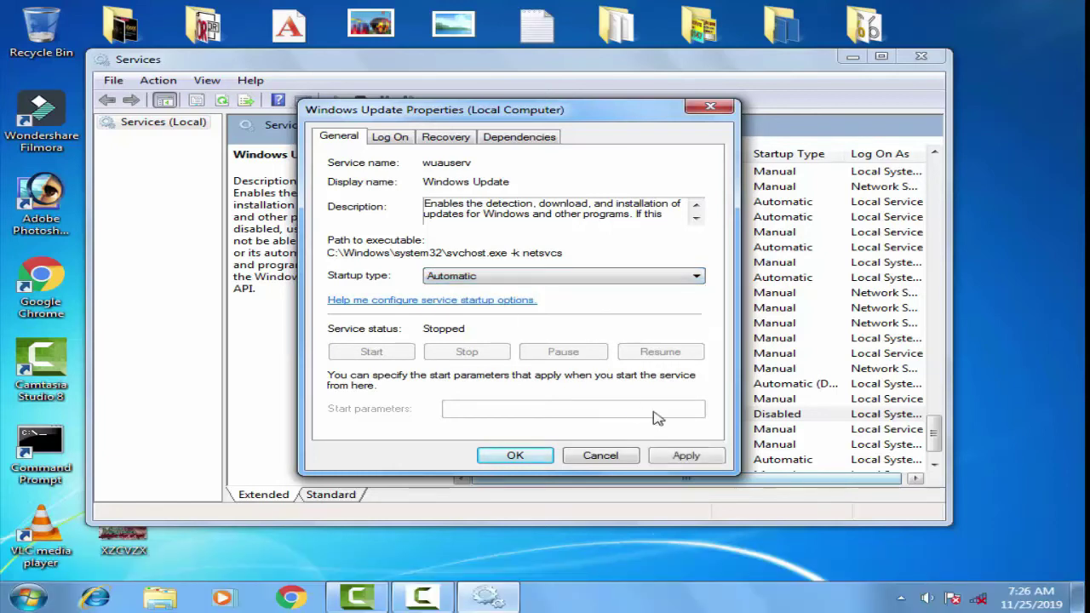
click(516, 456)
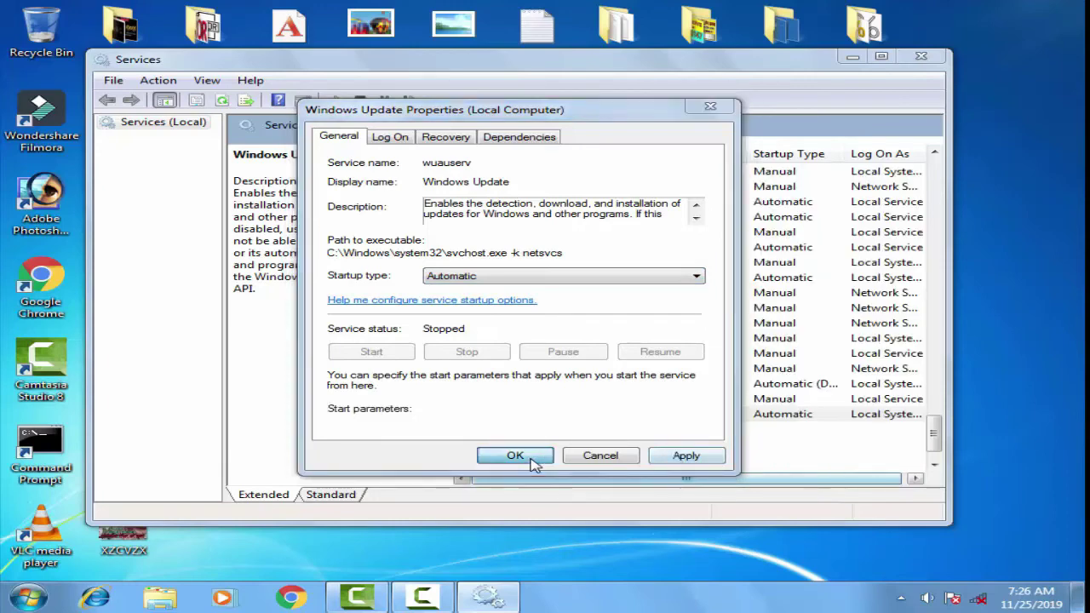